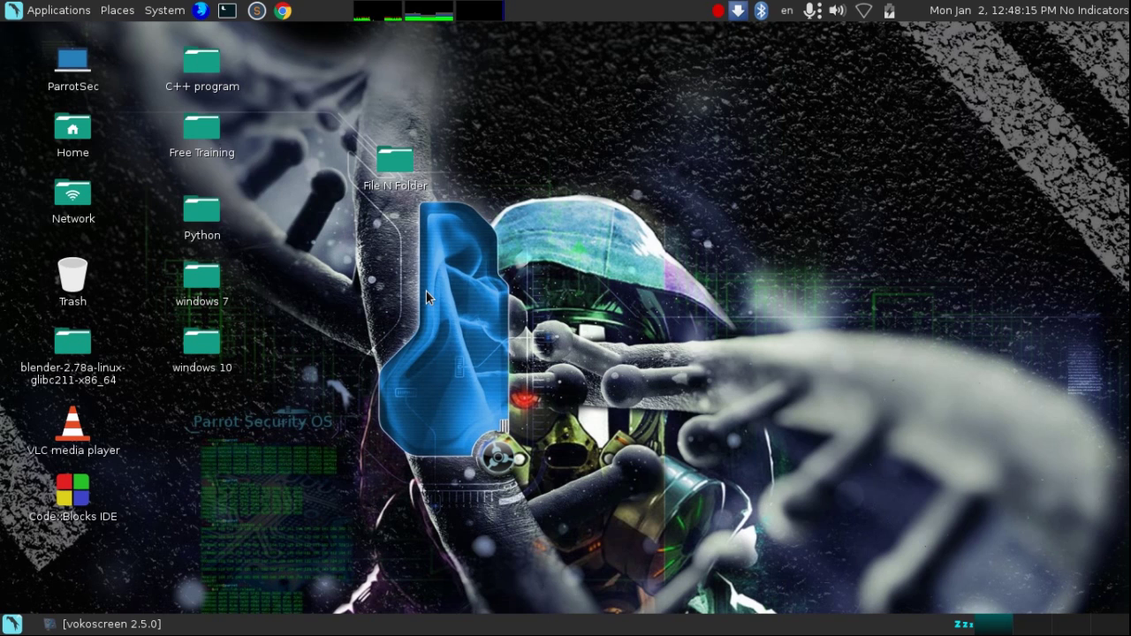
- Open a new terminal window after briefly browsing the applications menu
click(13, 623)
mouse_move(48, 493)
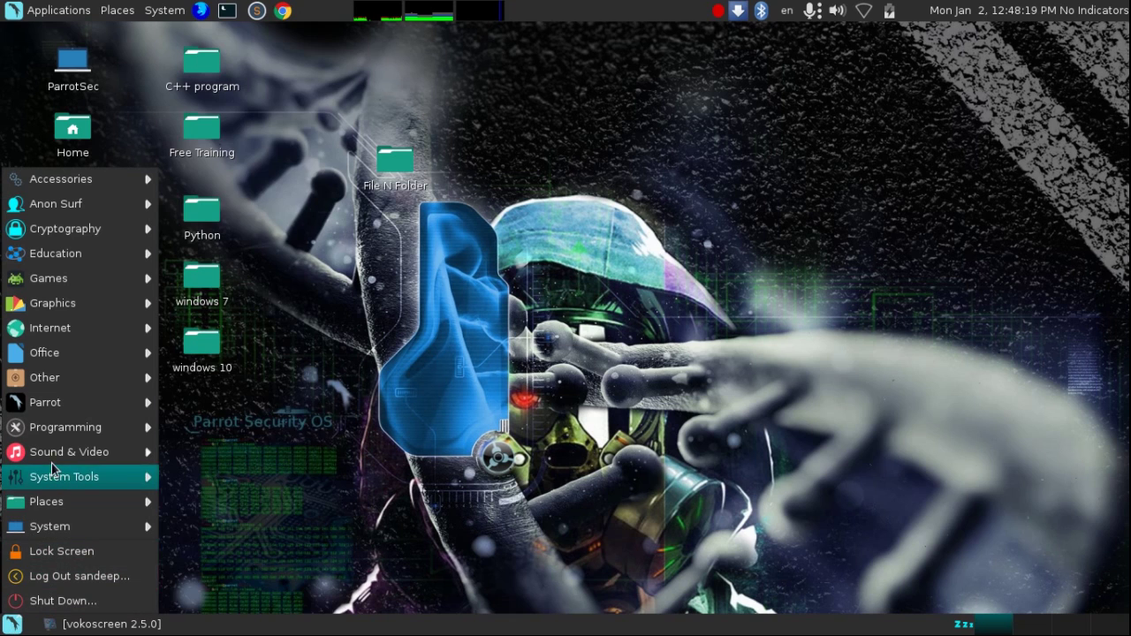
mouse_move(53, 451)
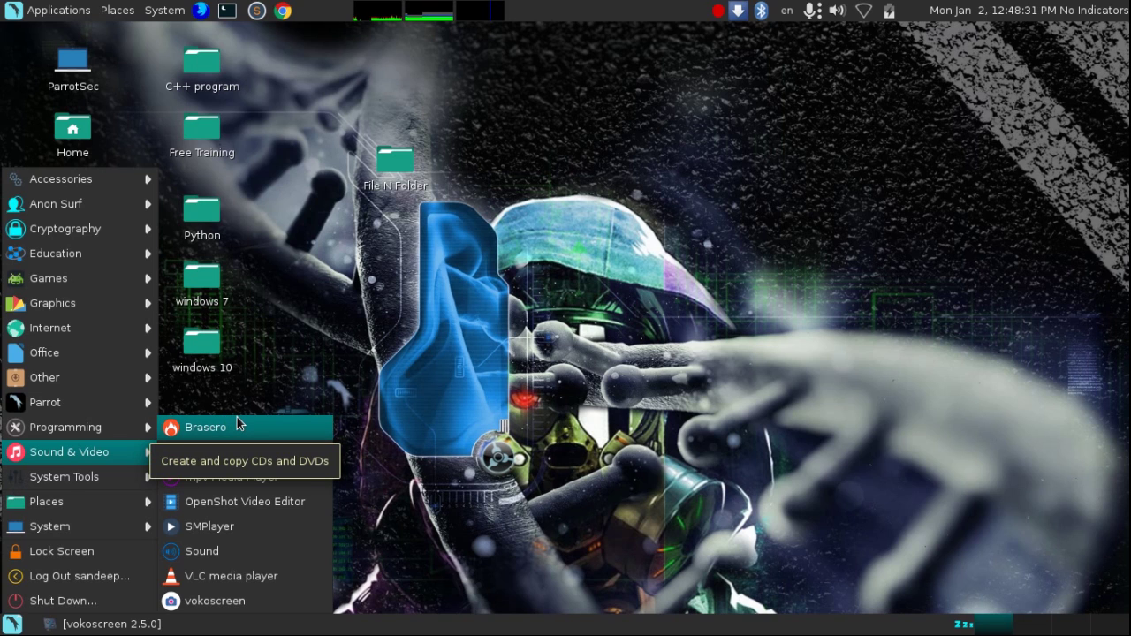
mouse_move(88, 427)
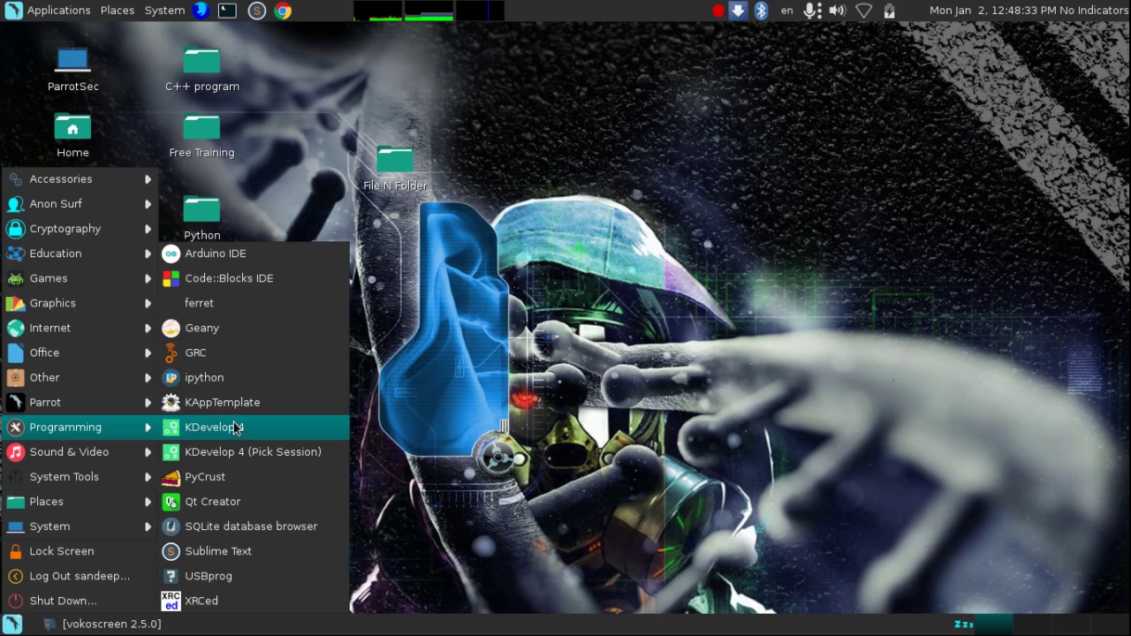
click(560, 360)
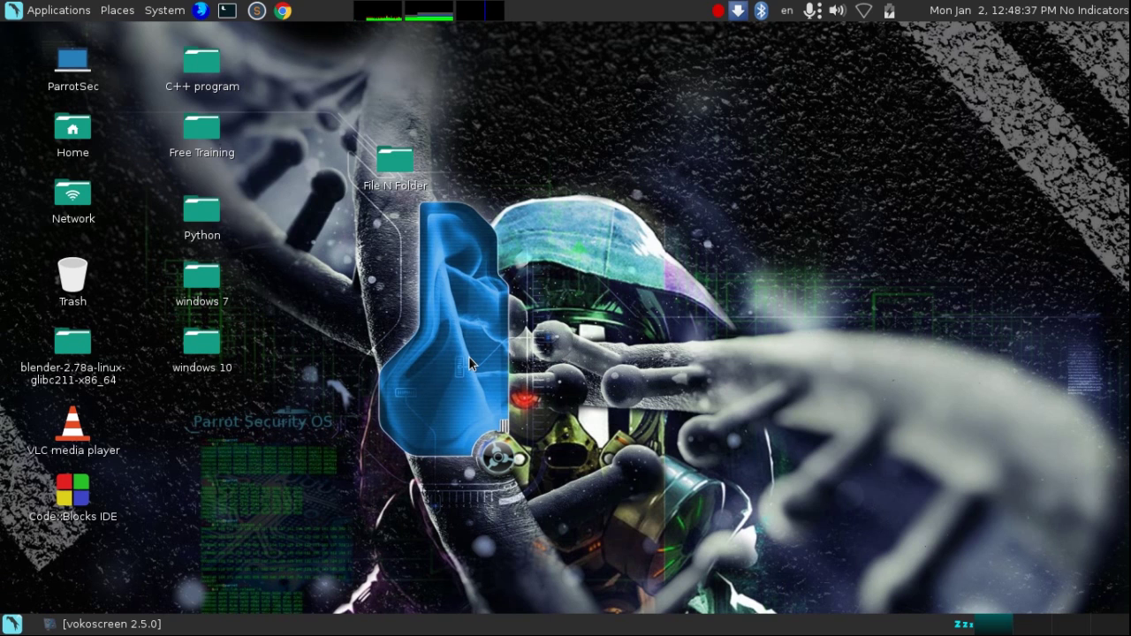
key(ctrl+alt+t)
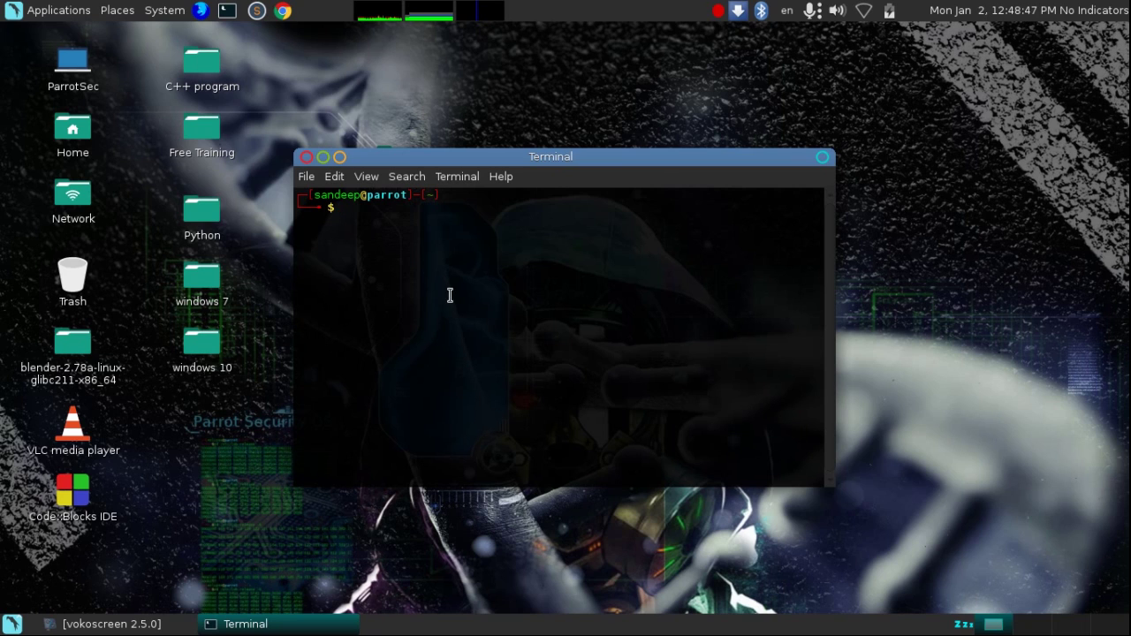
click(306, 156)
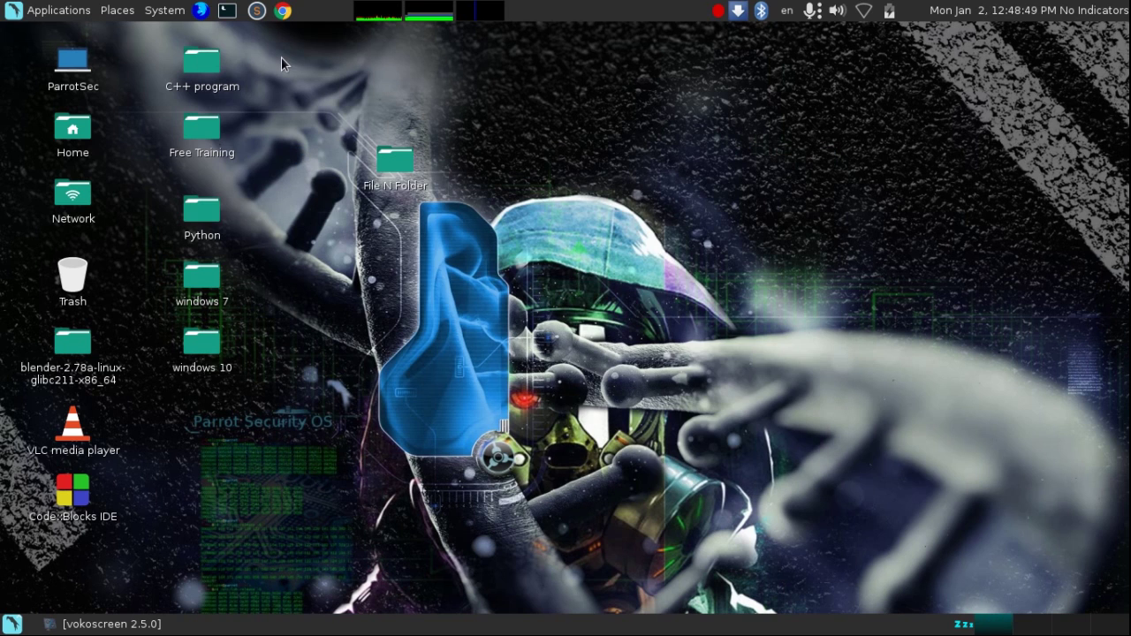
click(227, 10)
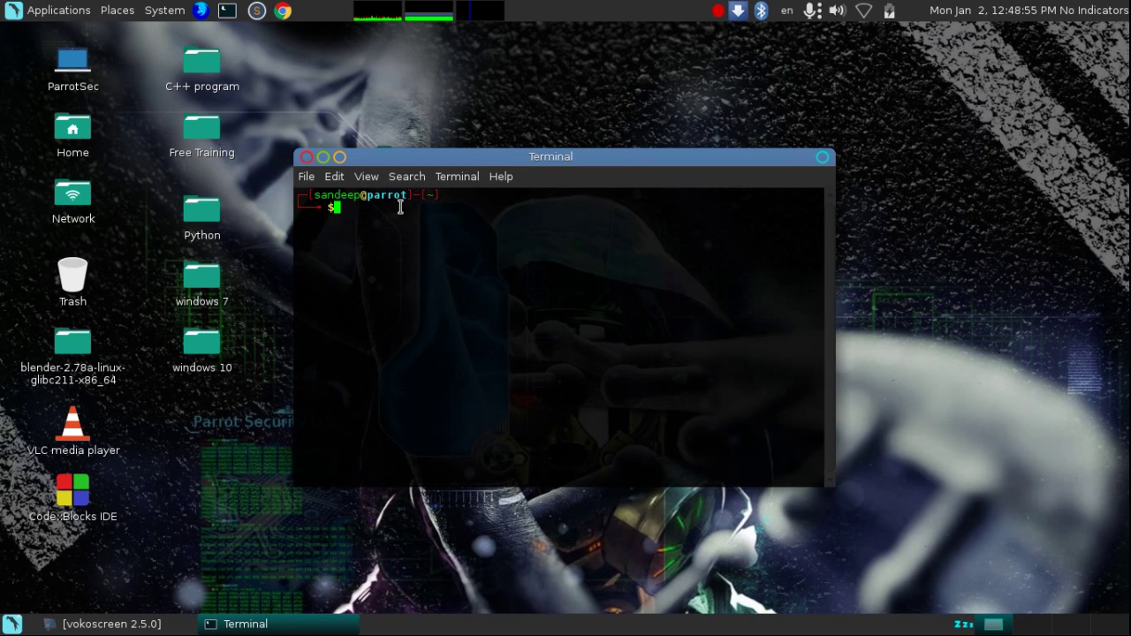
- Run 'sudo apt-get install brasero' and enter the administrator password
text(sudo apt-get instr)
key(BackSpace)
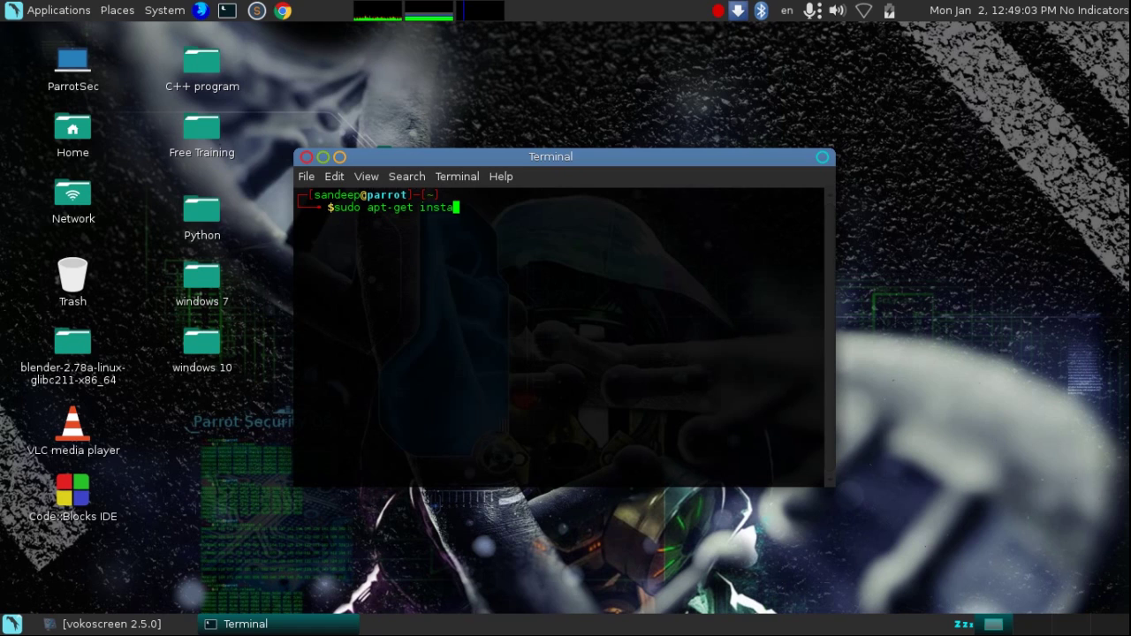
text(all brasero)
key(Return)
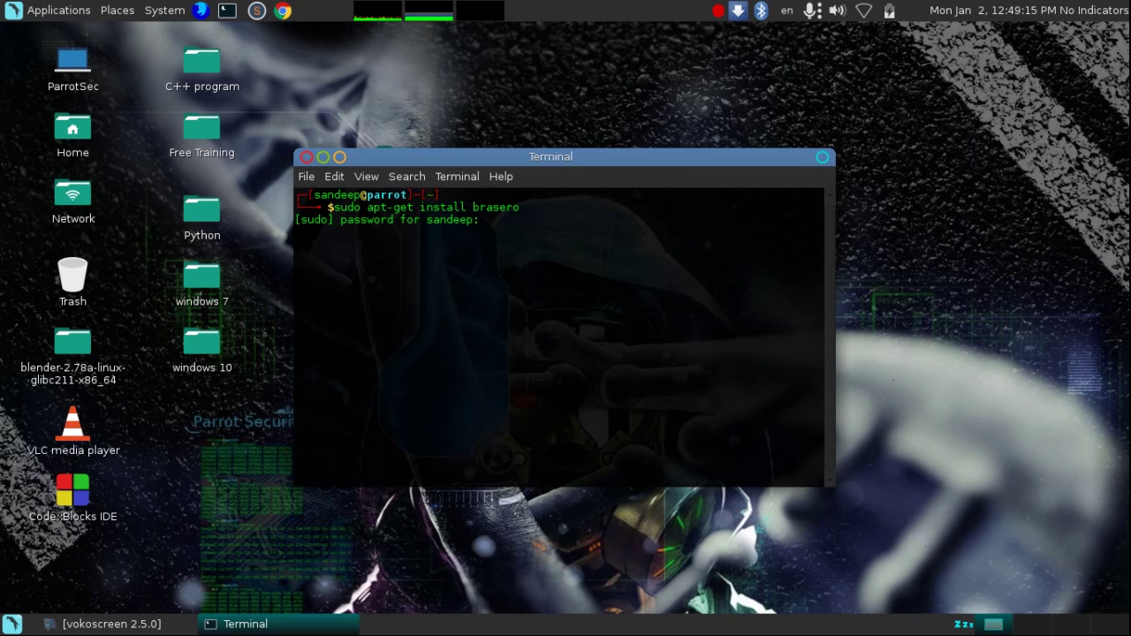
key(Return)
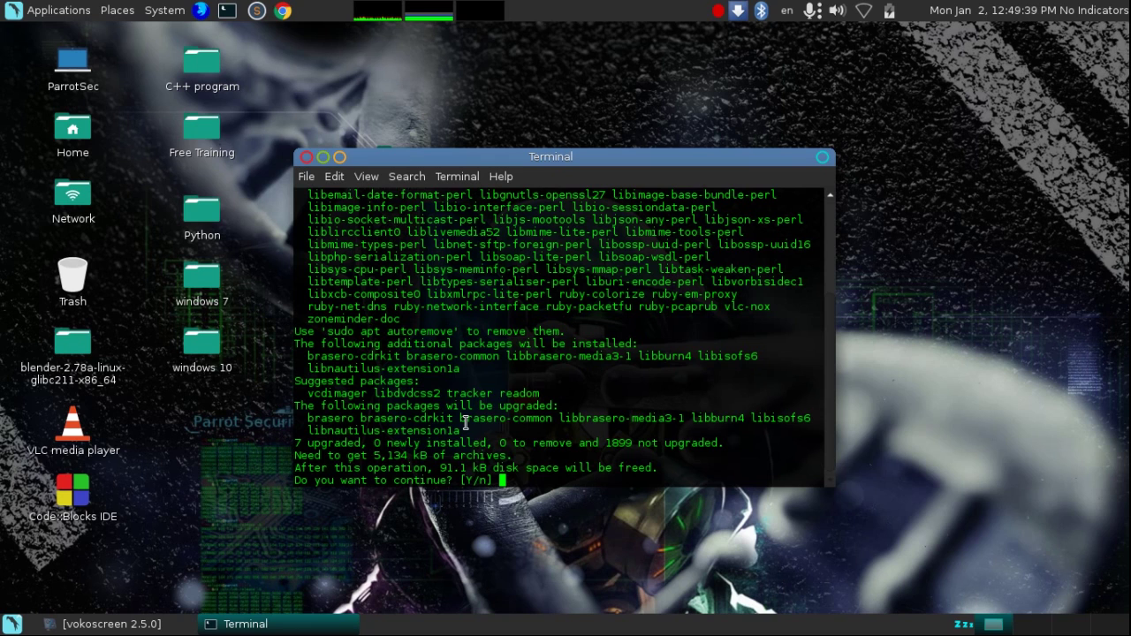
- Close the terminal, launch Brasero from the applications menu, and start a Data project
click(305, 157)
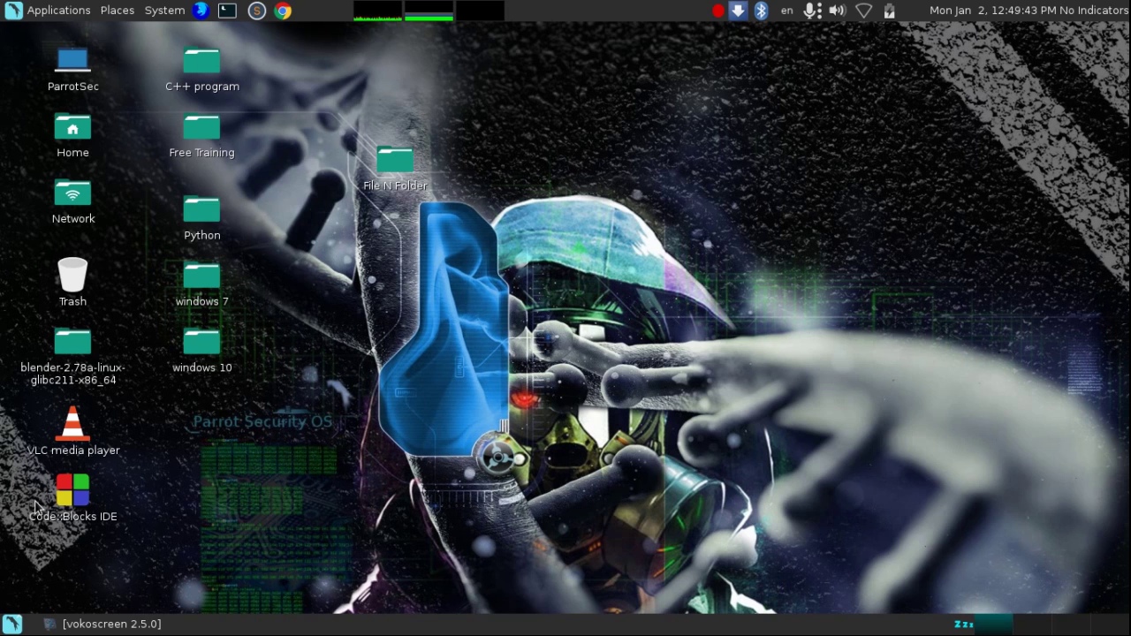
click(12, 624)
mouse_move(66, 448)
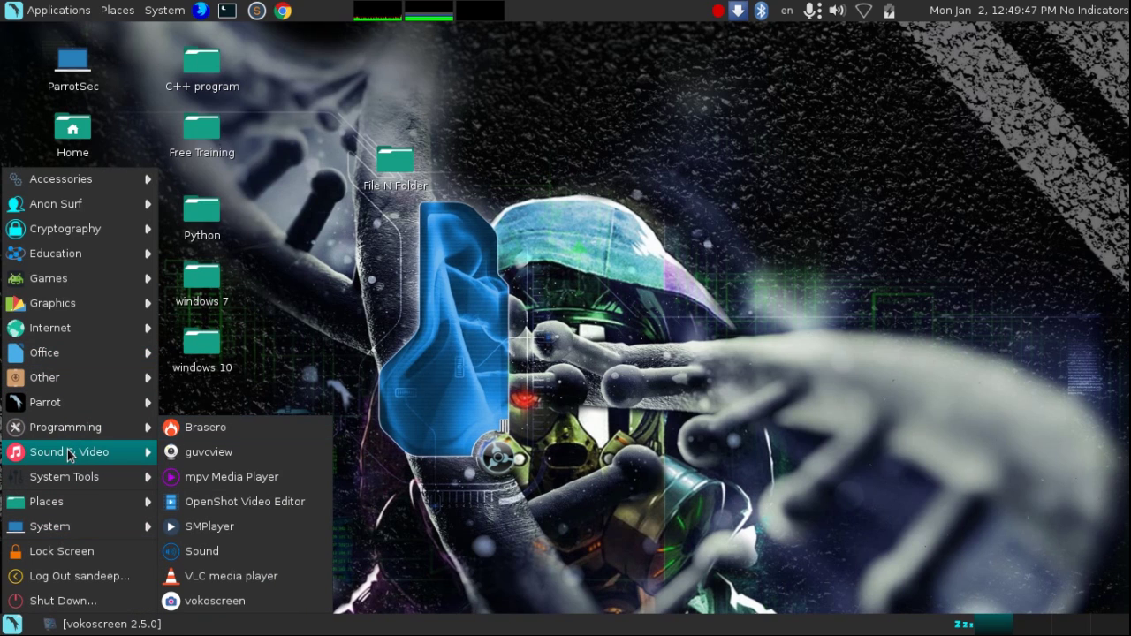
click(195, 425)
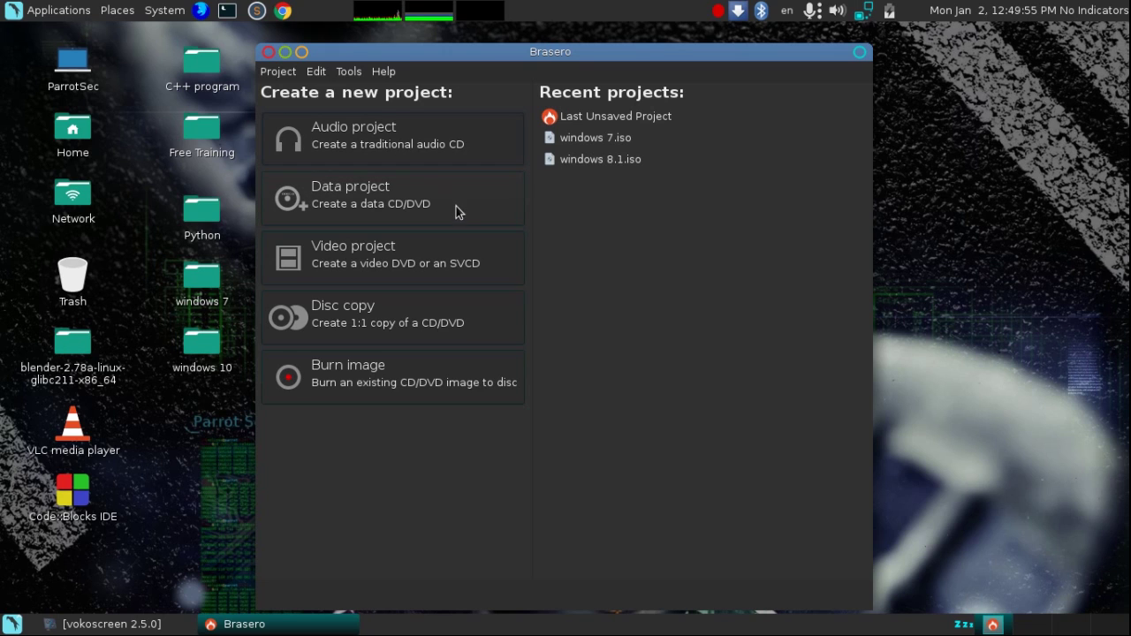
click(353, 197)
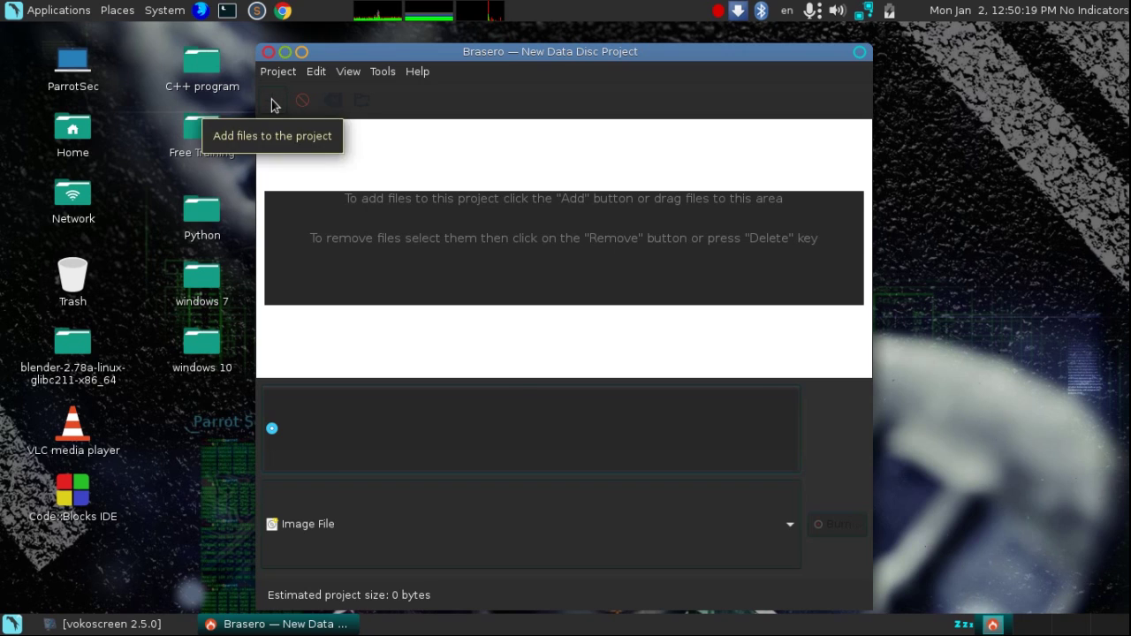
- Open the Add files dialog, minimize Brasero, and view then close File N Folder on the desktop
click(273, 102)
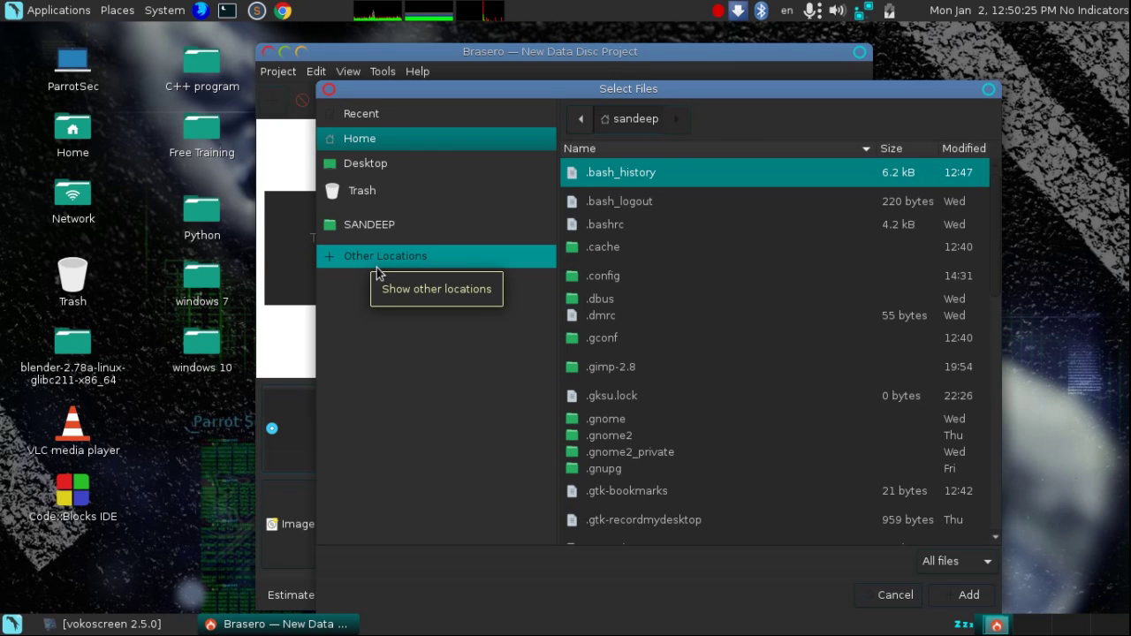
click(300, 53)
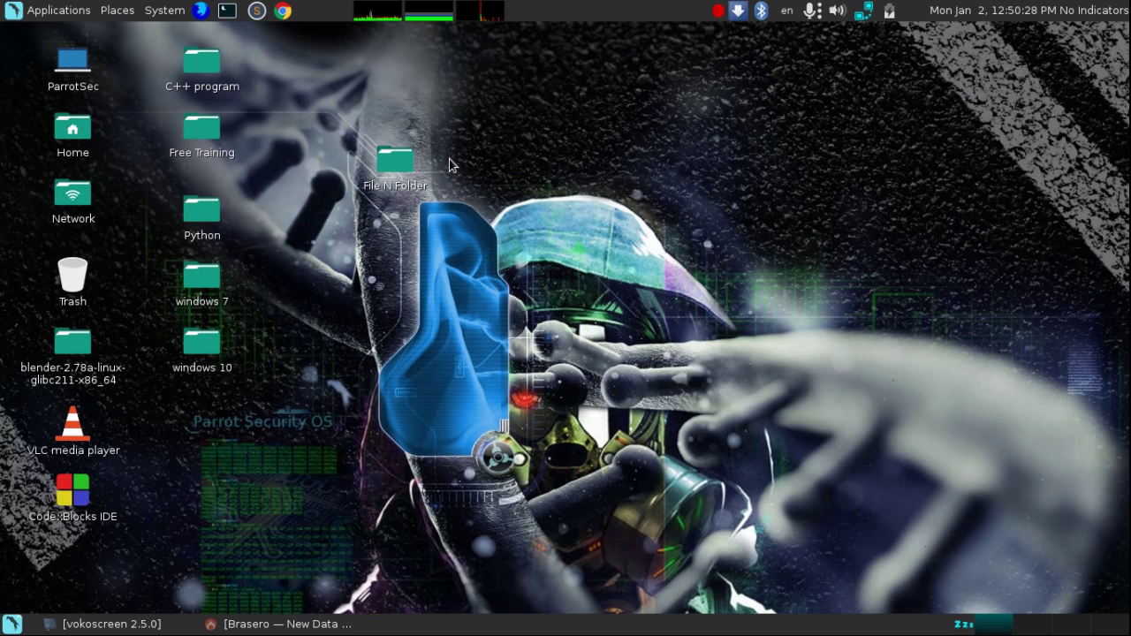
double_click(391, 160)
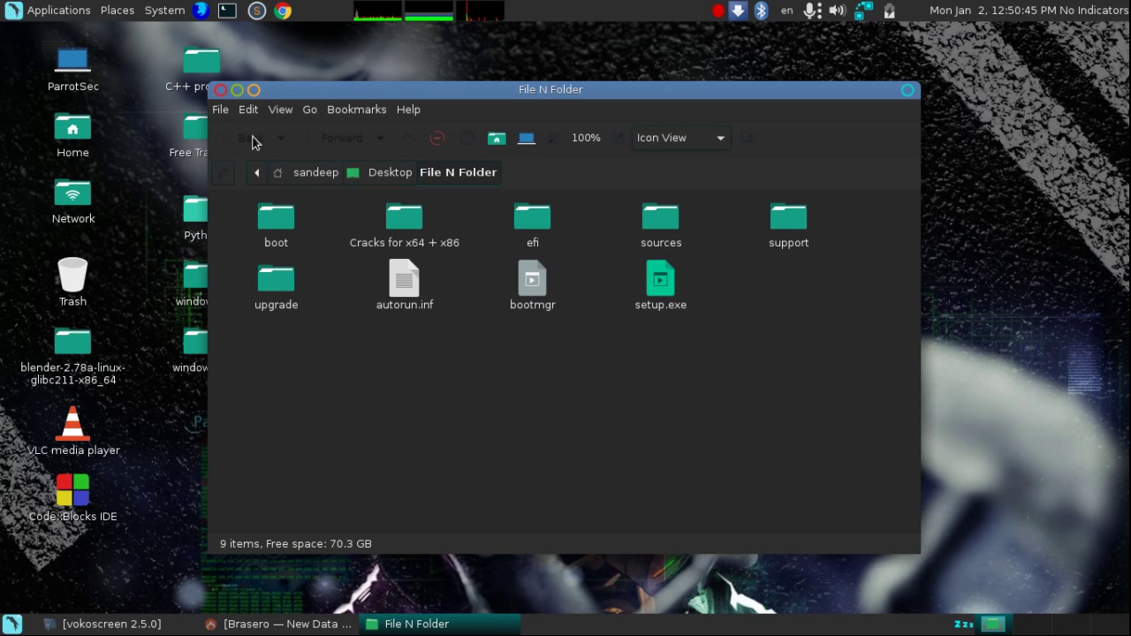
click(220, 91)
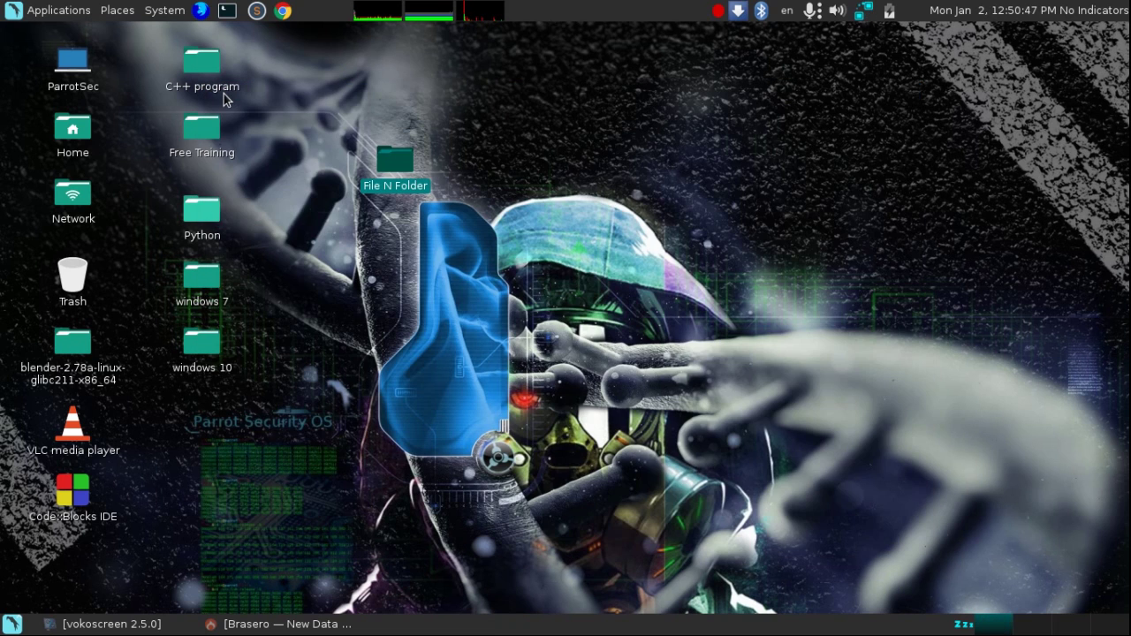
- Add all files from Desktop > File N Folder, renamed for full Windows compatibility
click(283, 625)
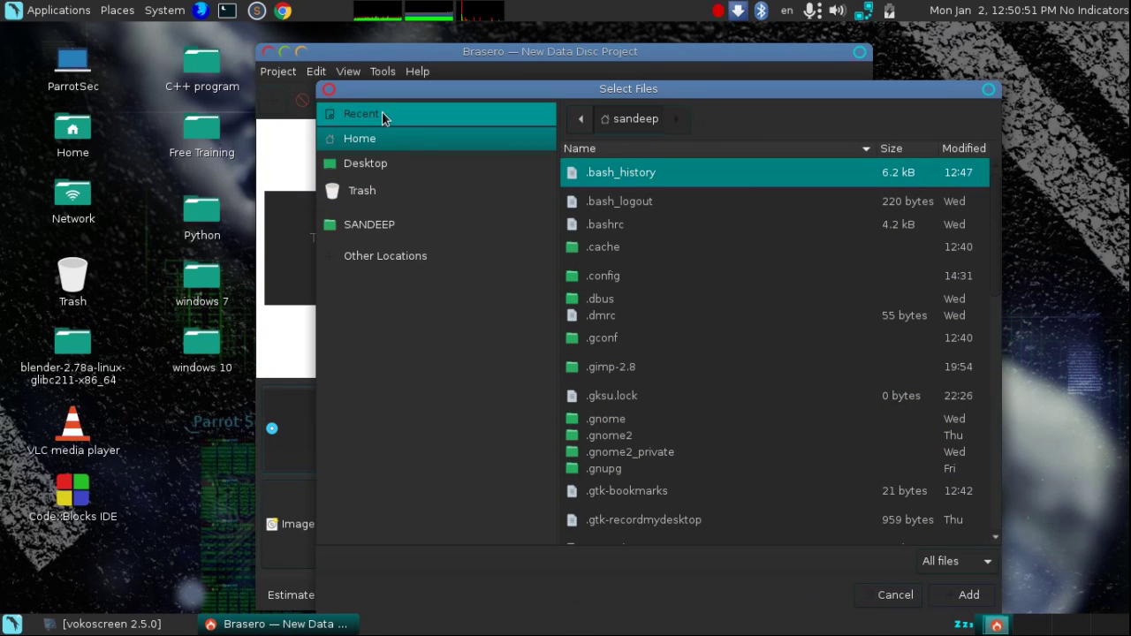
click(362, 163)
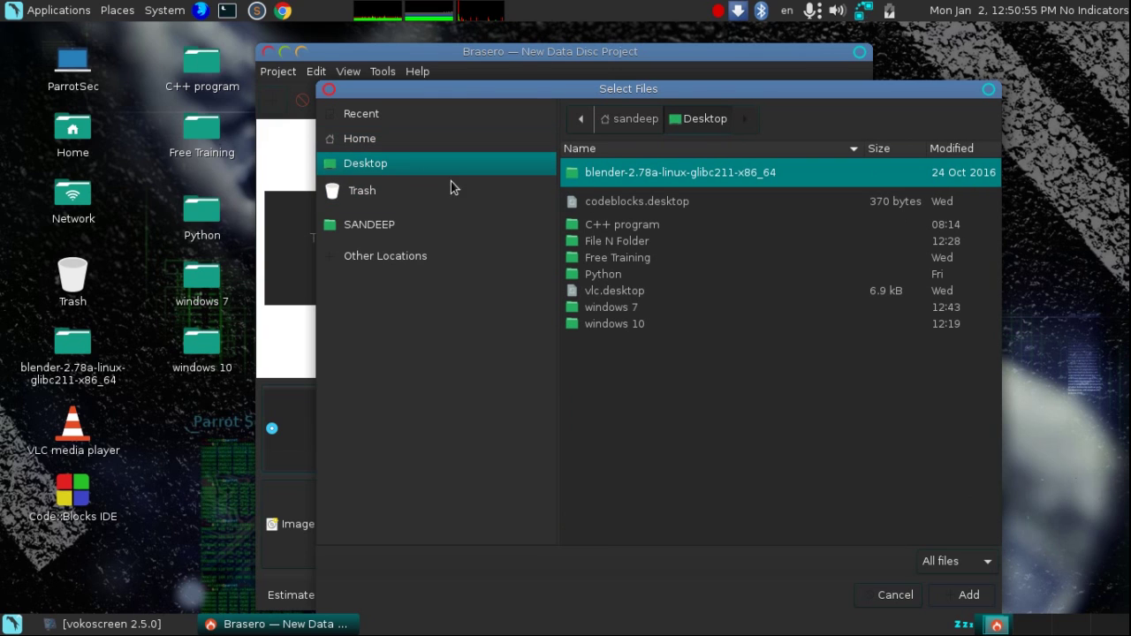
double_click(636, 241)
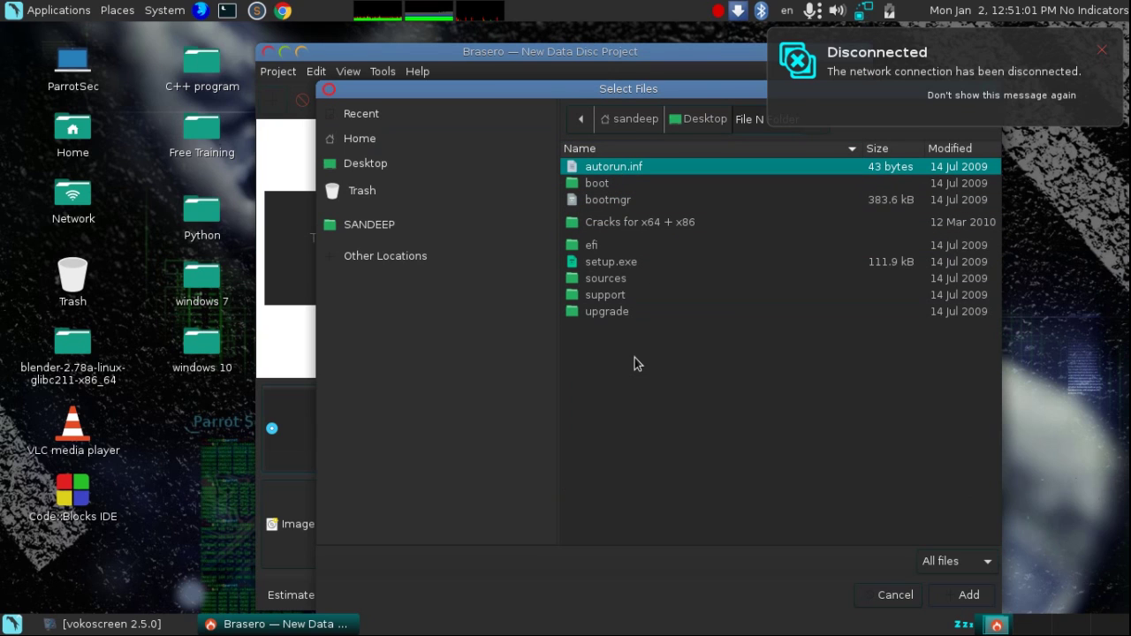
key(ctrl+a)
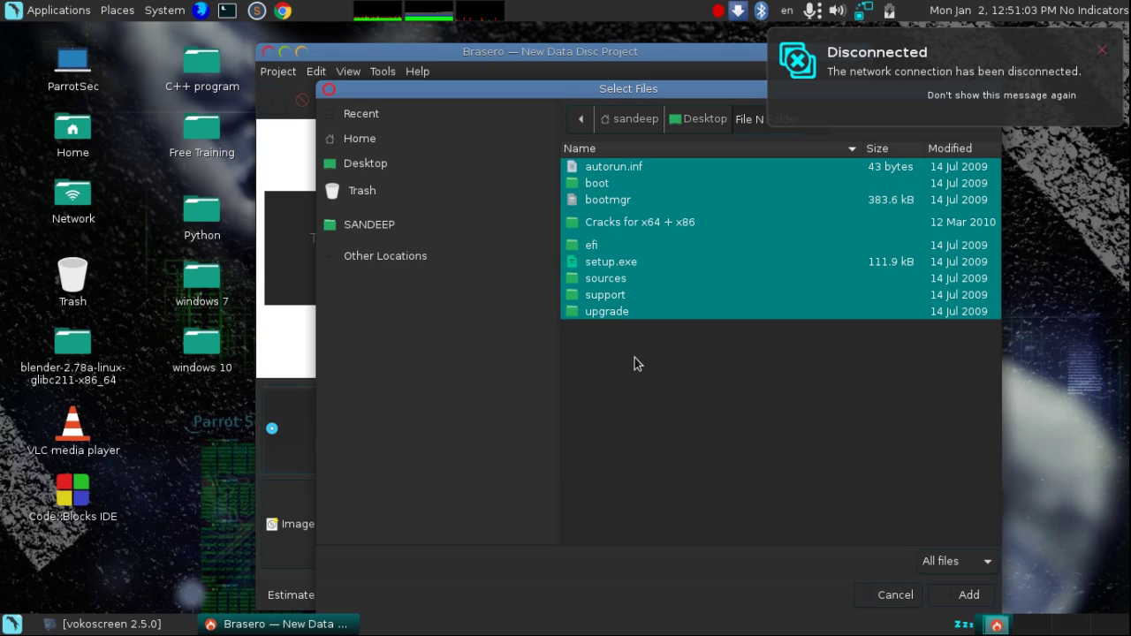
click(969, 596)
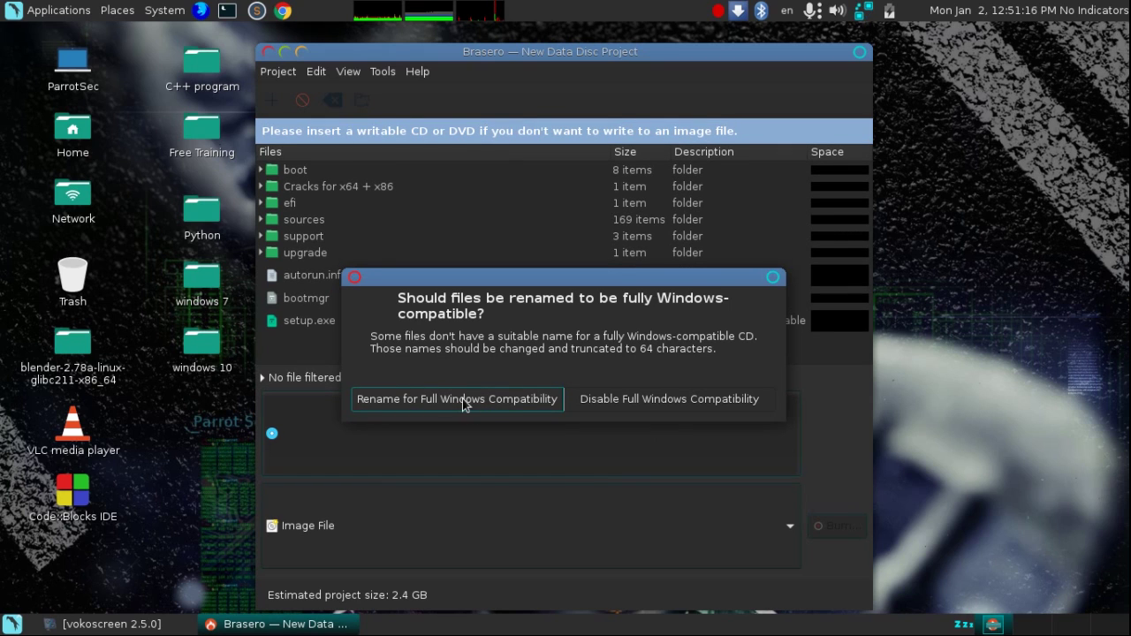
click(493, 399)
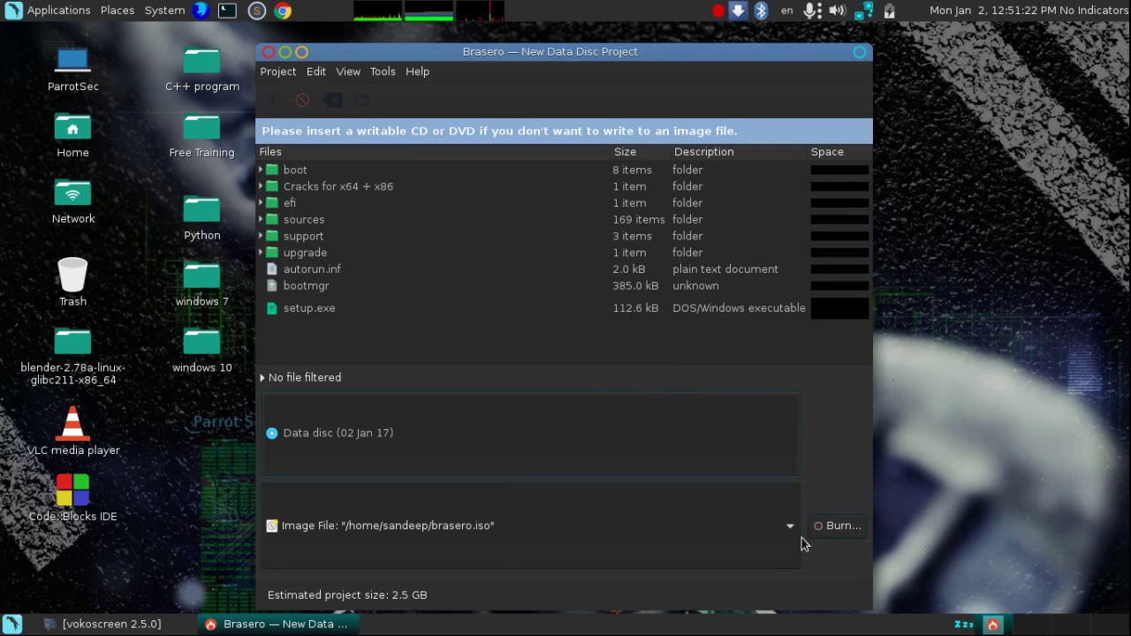
- Name the image 'windows 7_64bits.iso', save it to the Desktop, and start creating it
click(844, 530)
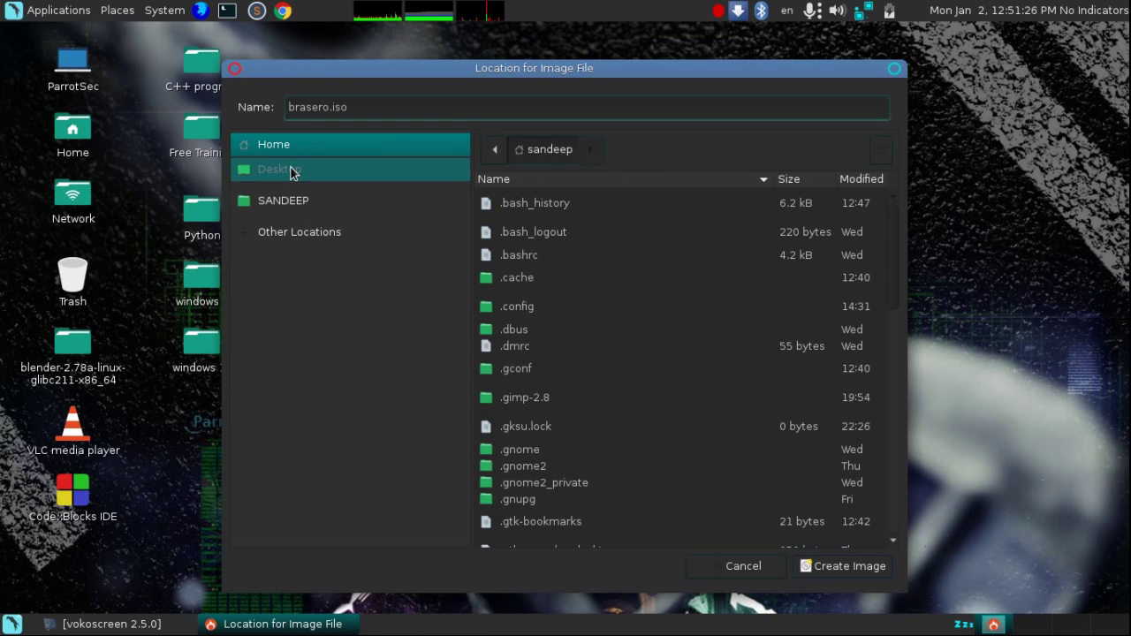
click(332, 107)
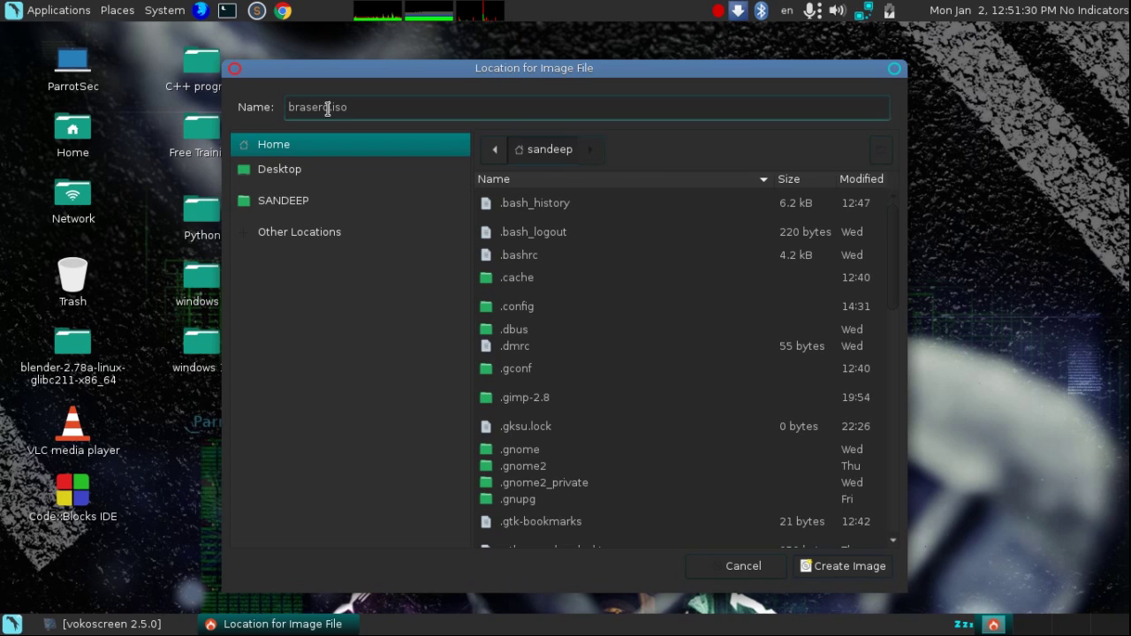
key(BackSpace)
key(BackSpace)
key(BackSpace)
key(BackSpace)
key(BackSpace)
key(BackSpace)
key(BackSpace)
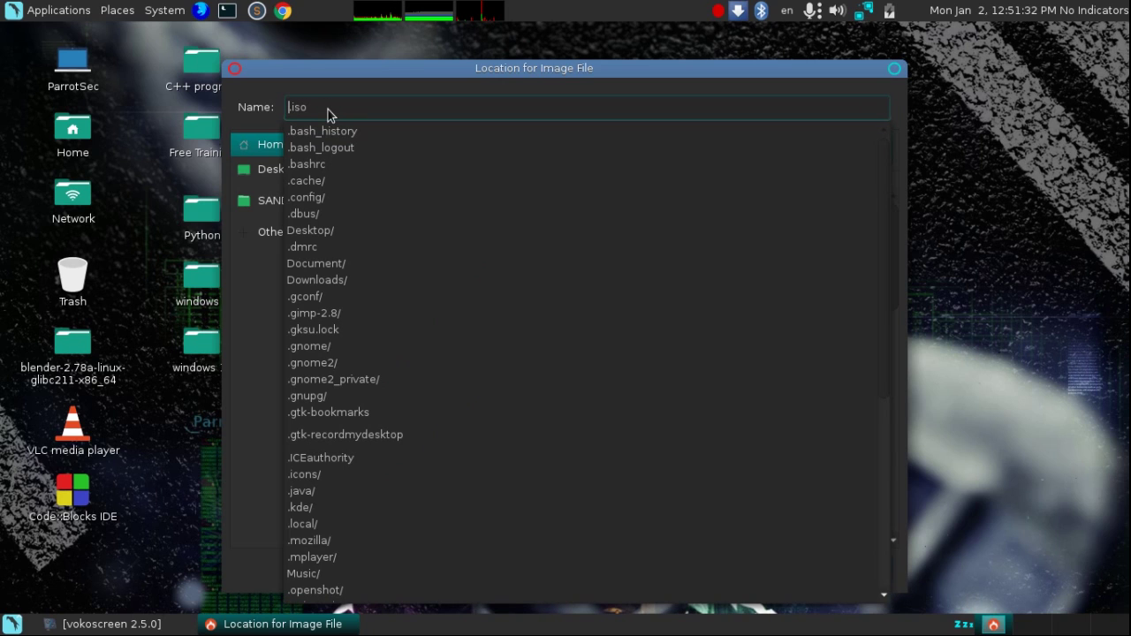
text(windows)
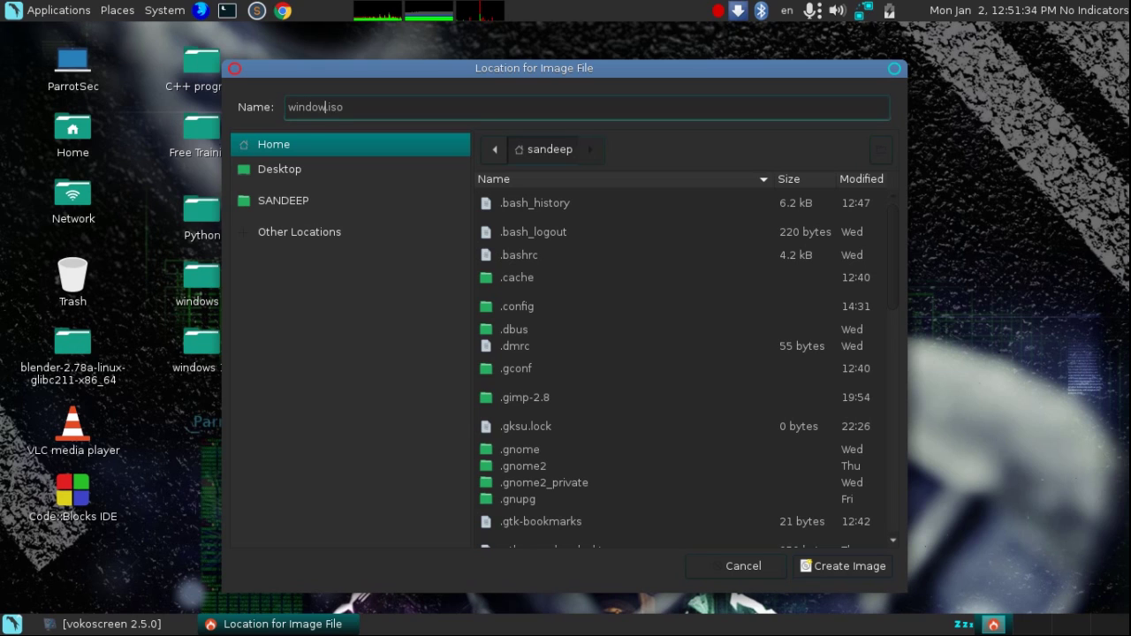
text( 7_64bitys)
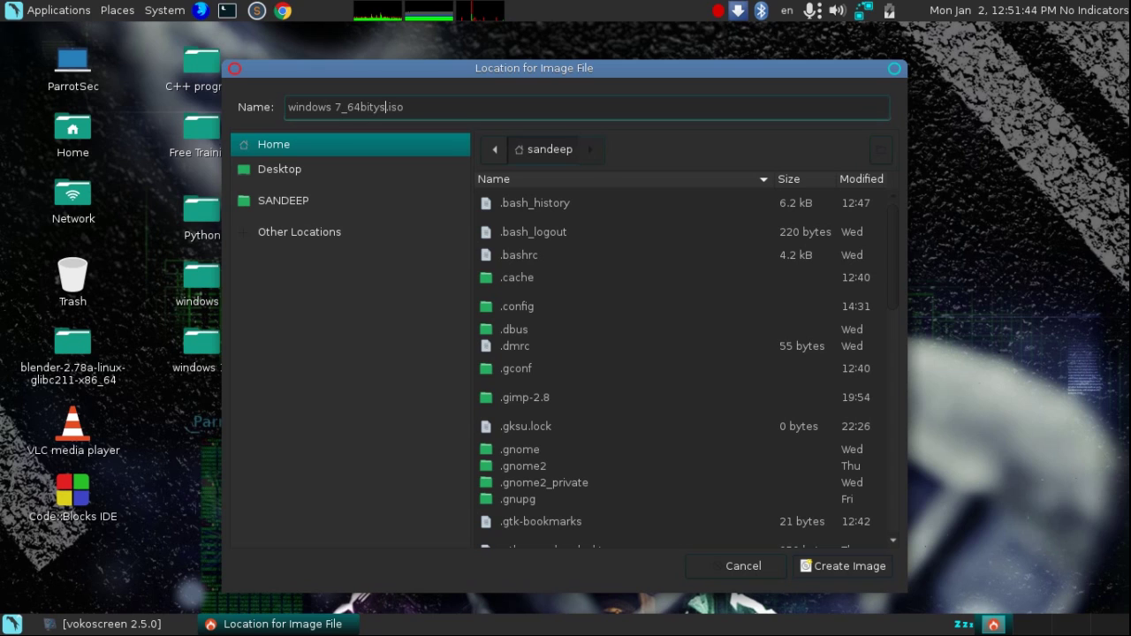
key(BackSpace)
key(BackSpace)
text(s)
click(303, 178)
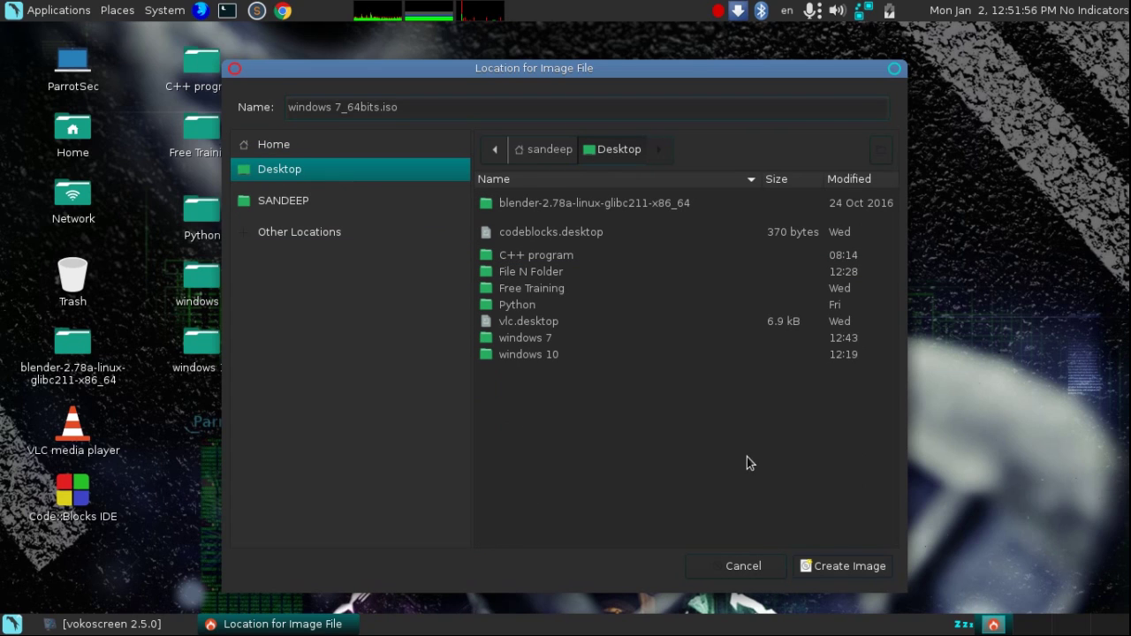
click(837, 567)
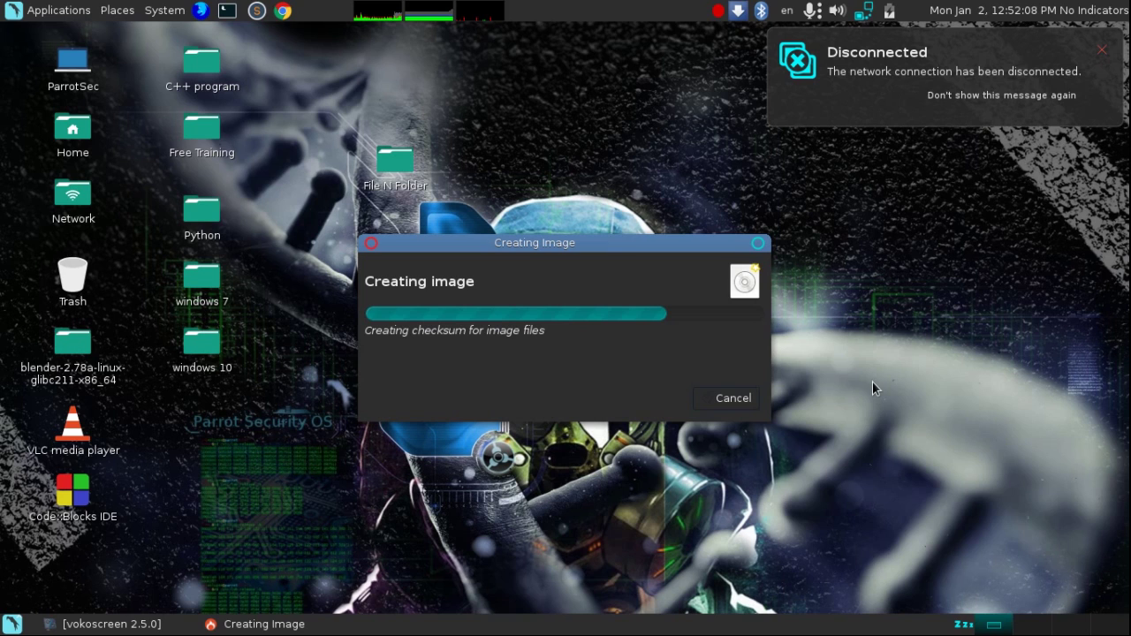
- Dismiss the Disconnected notification while the image finishes writing
click(1101, 52)
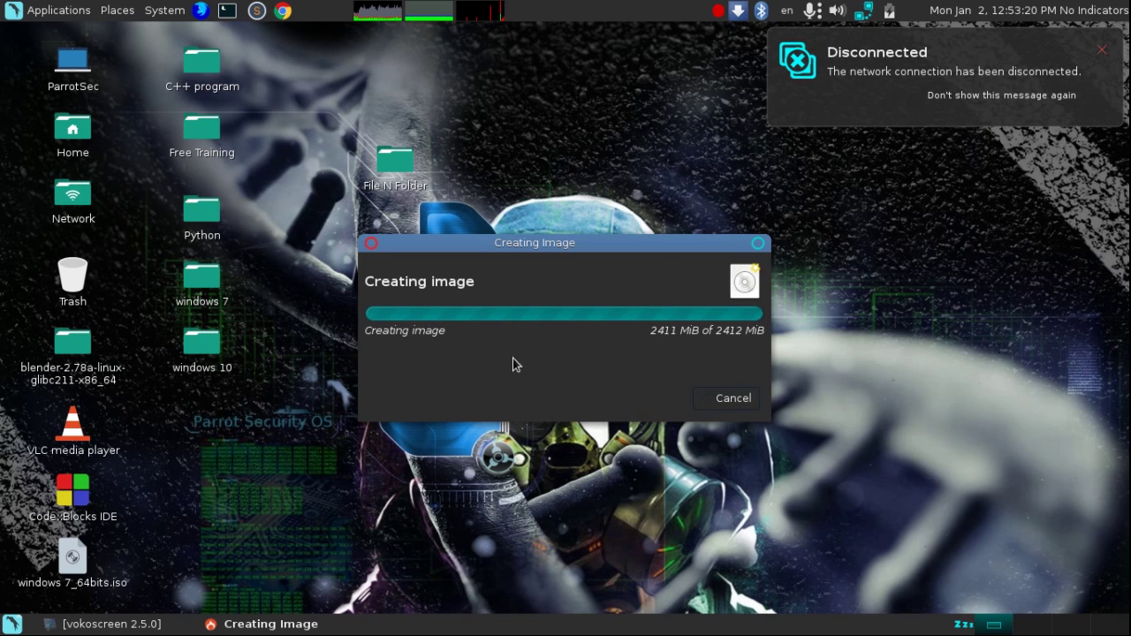
- Close Brasero and move the windows 7_64bits.iso icon to the desktop centre
click(731, 400)
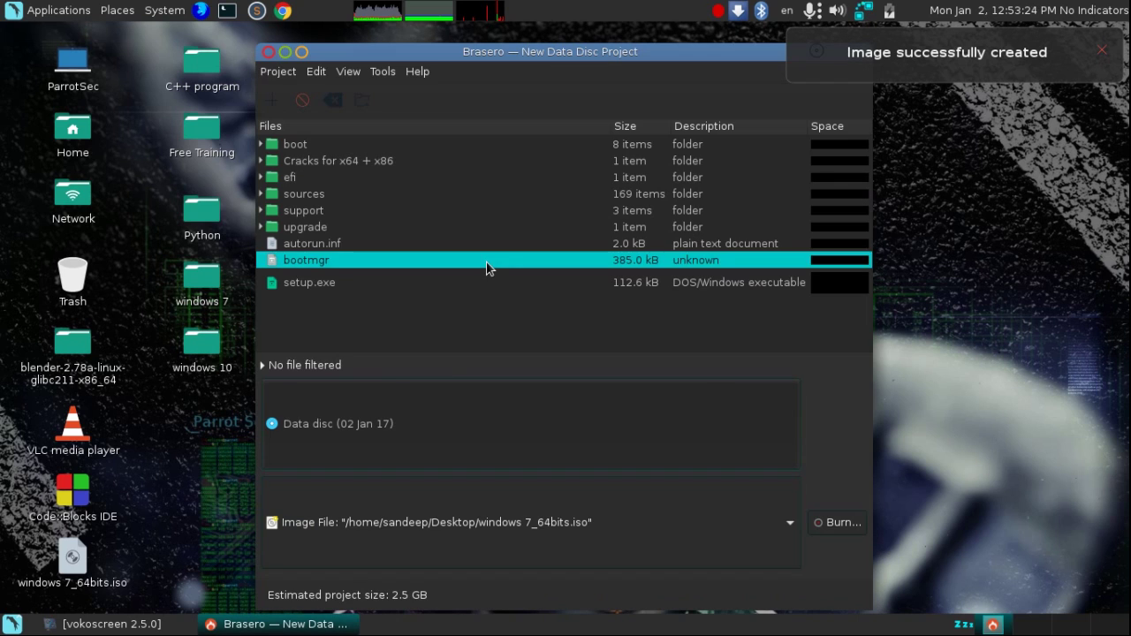
click(268, 53)
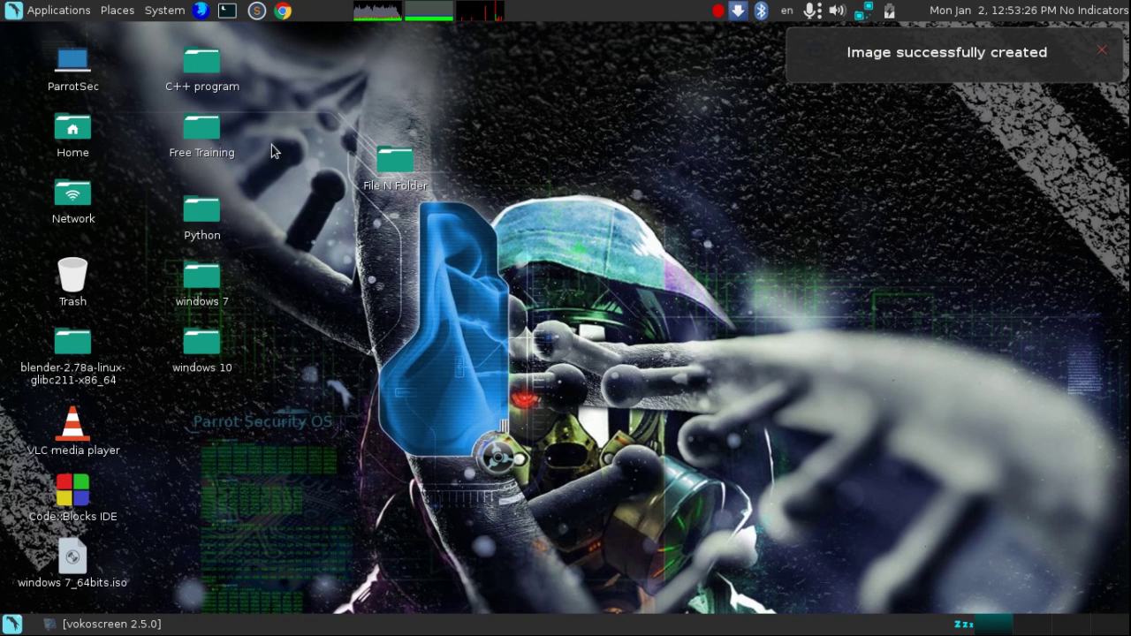
click(76, 557)
drag(76, 561, 455, 305)
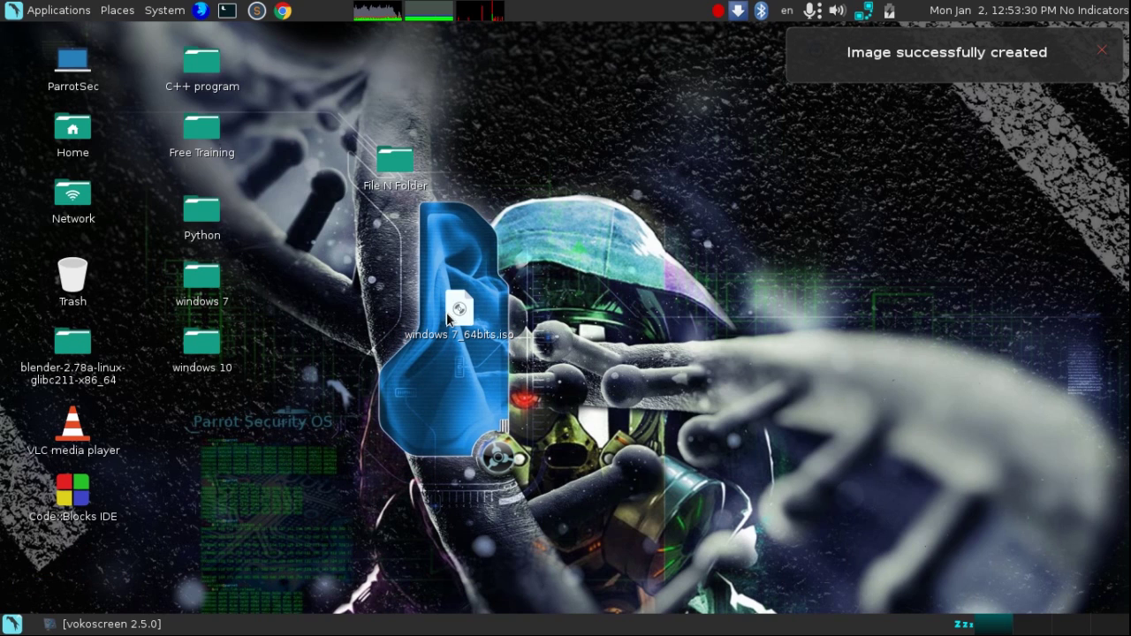